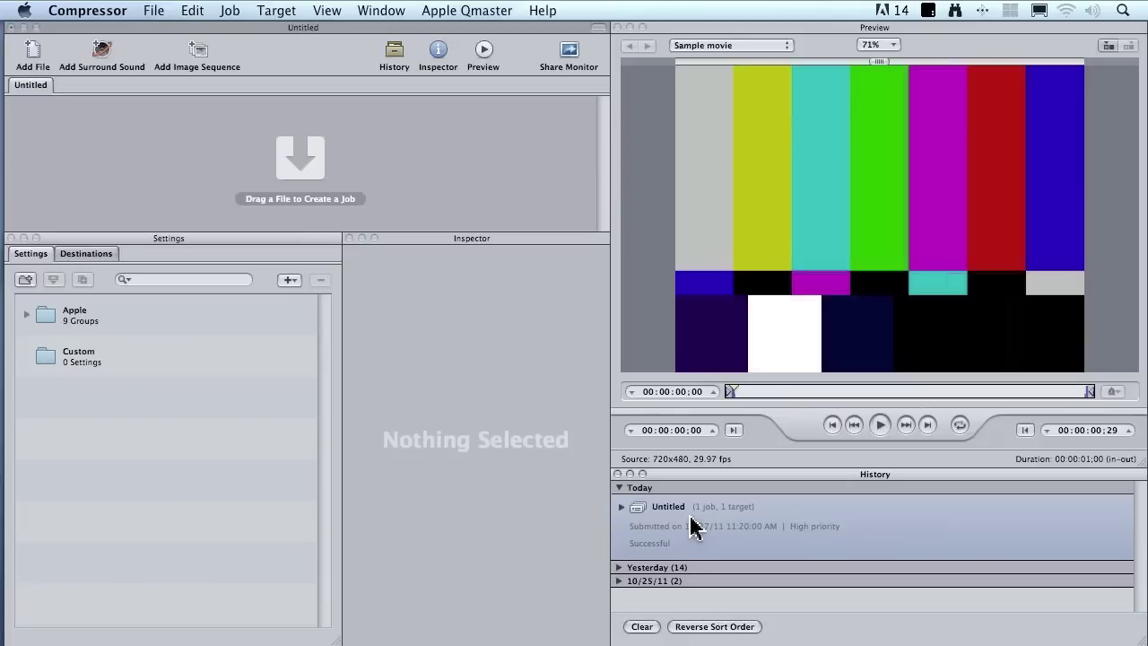
Expand the Untitled job in History to reveal the DSLR - Pelican - Pond5.mov output.
click(620, 507)
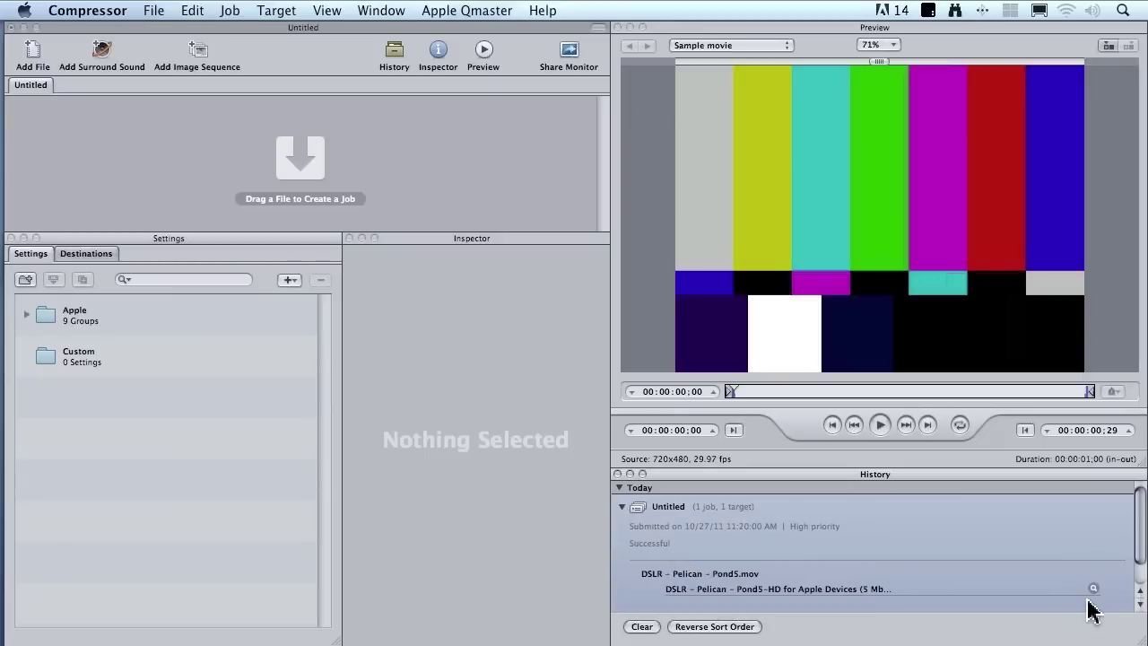
click(1093, 589)
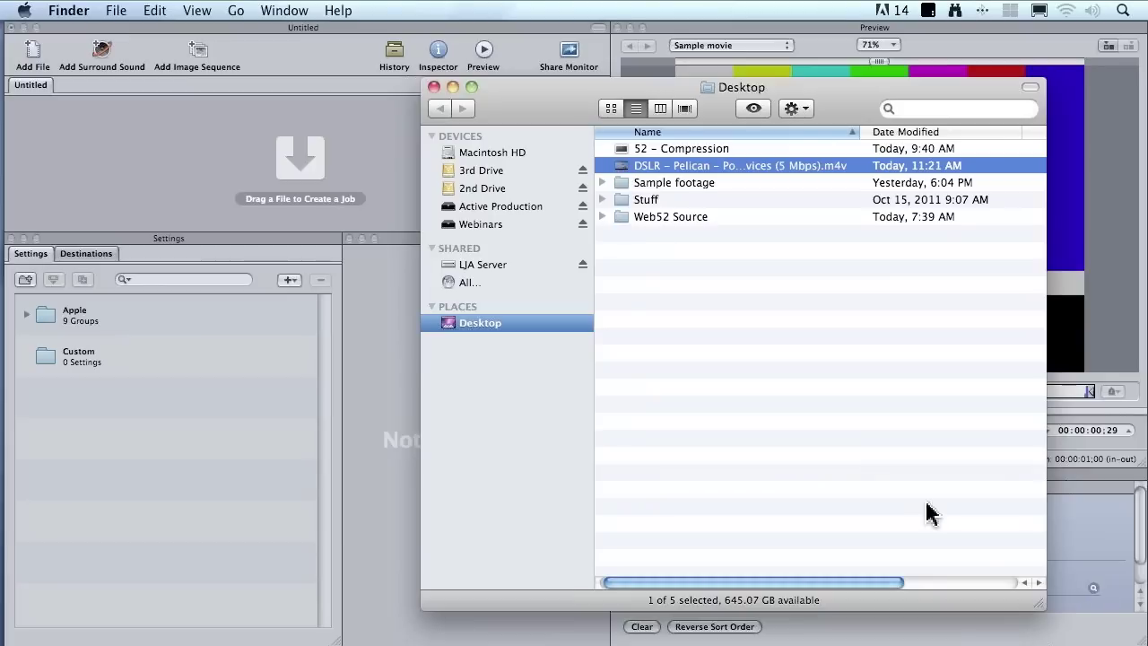
drag(1042, 606, 1027, 267)
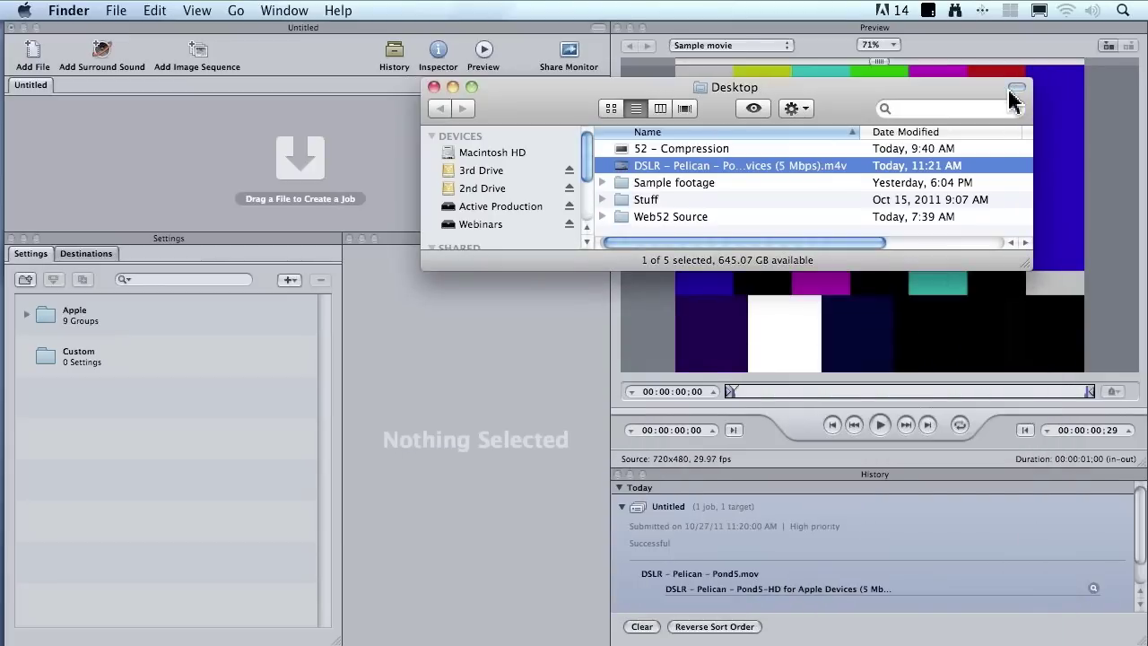
click(1016, 87)
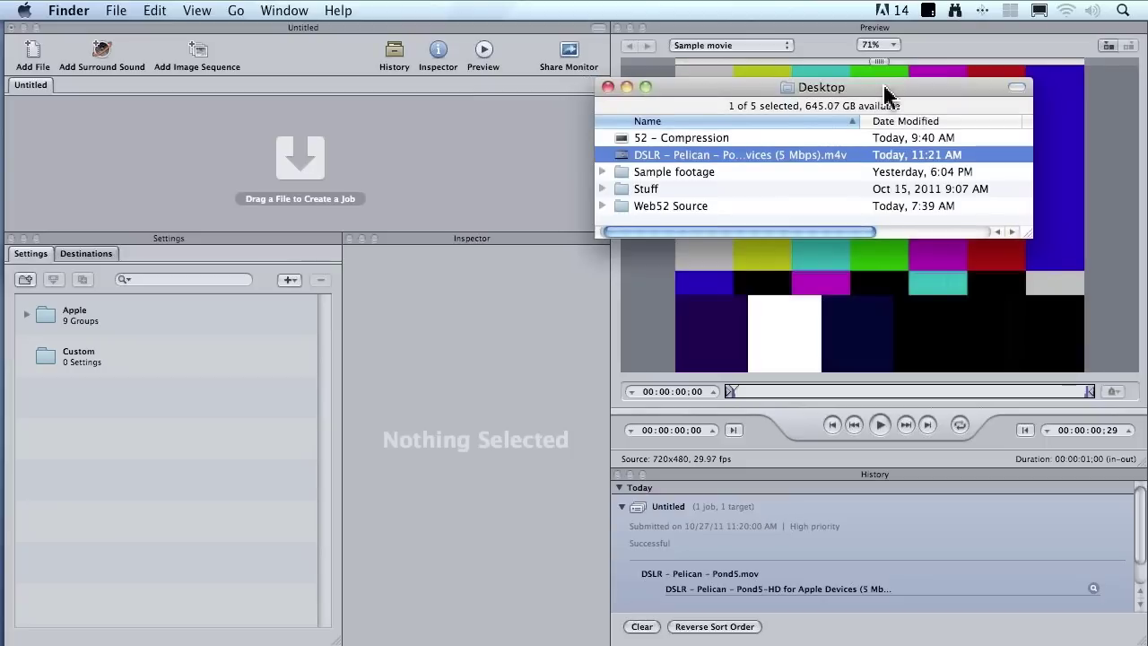
drag(883, 87, 884, 94)
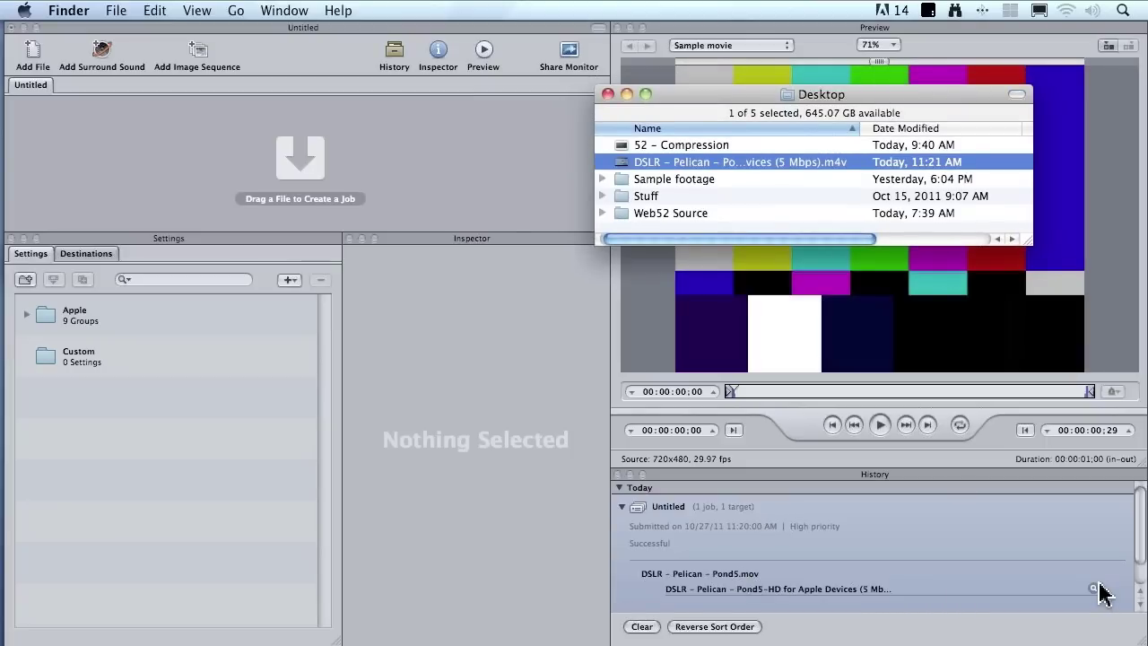
click(607, 94)
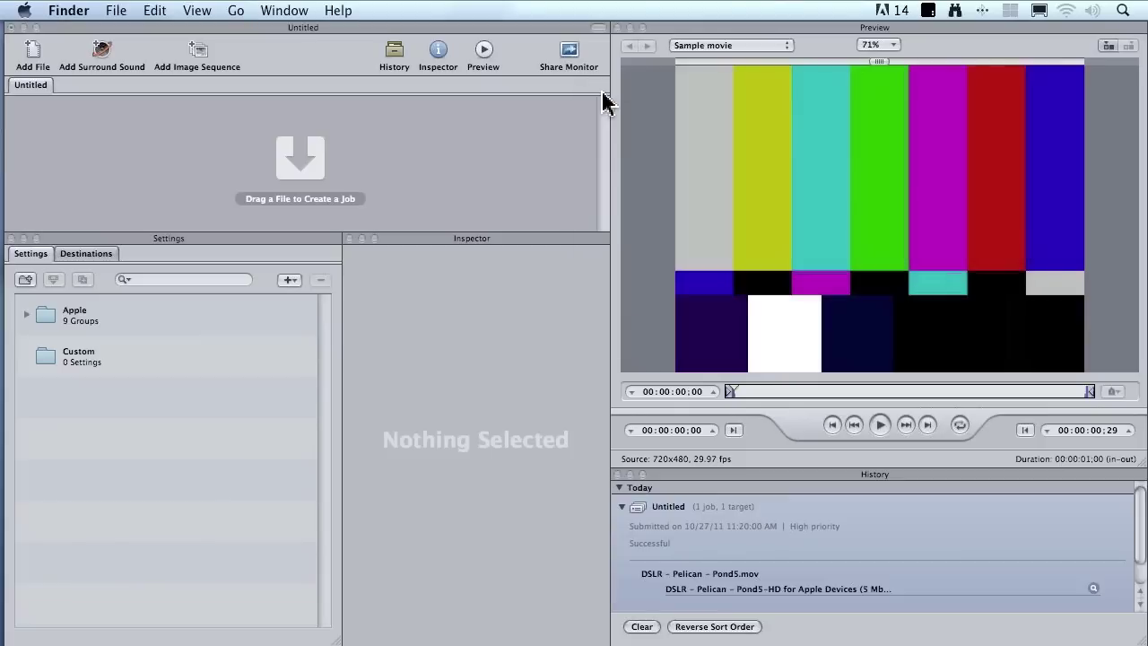
Collapse the job history, switch to Destinations, and expand the Apple group's four destinations.
click(619, 490)
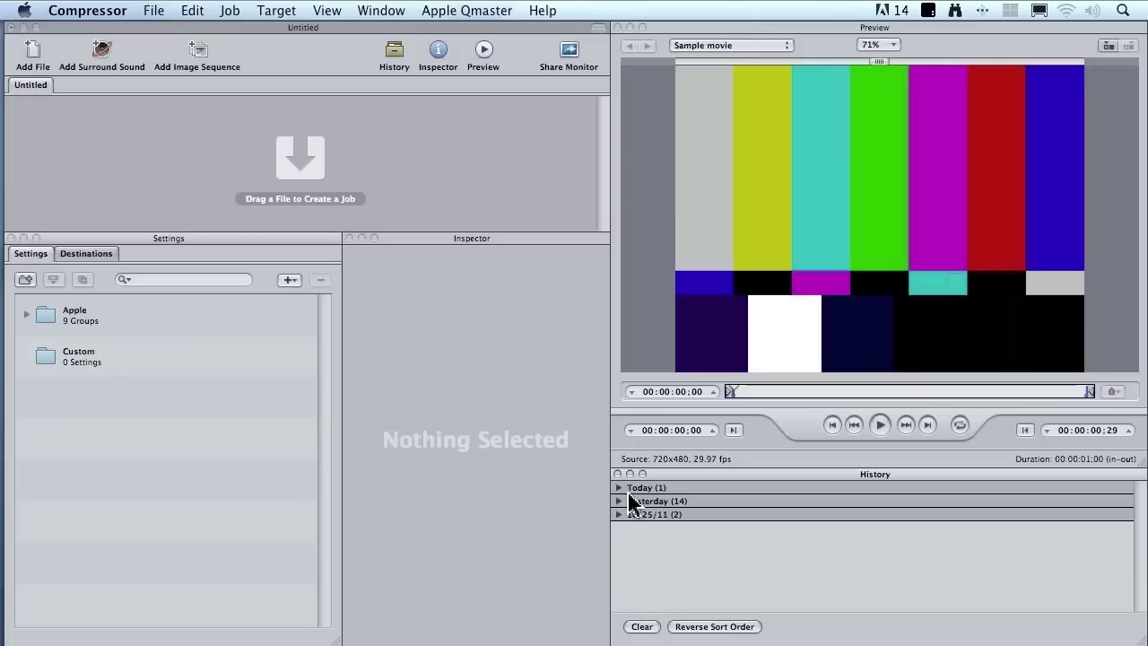
click(273, 481)
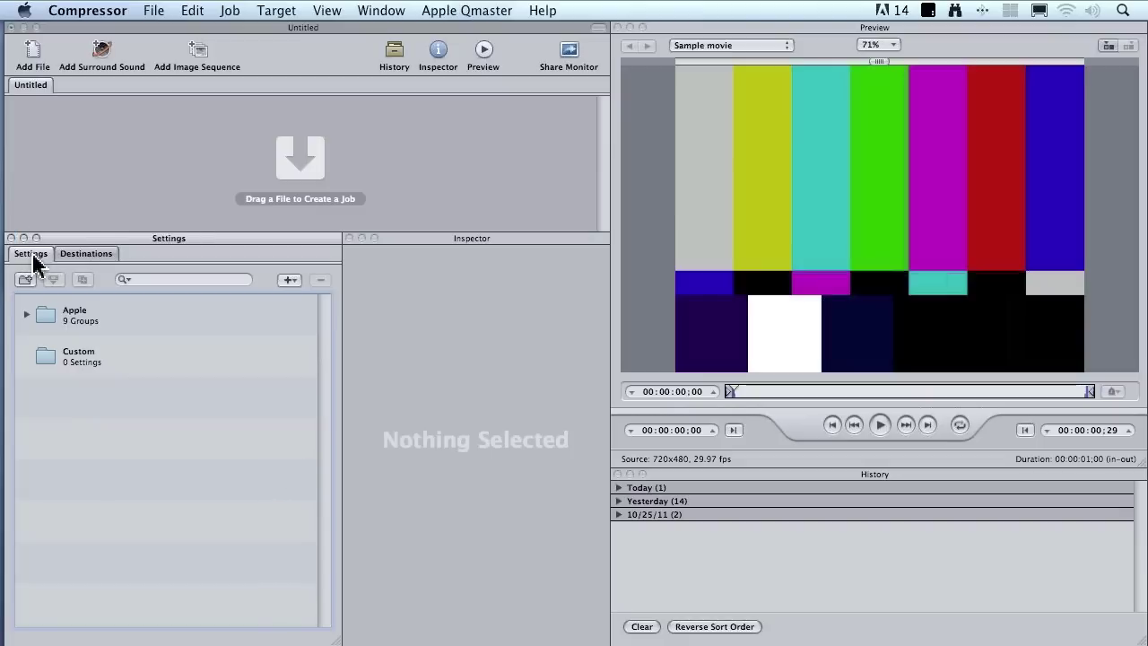
click(76, 255)
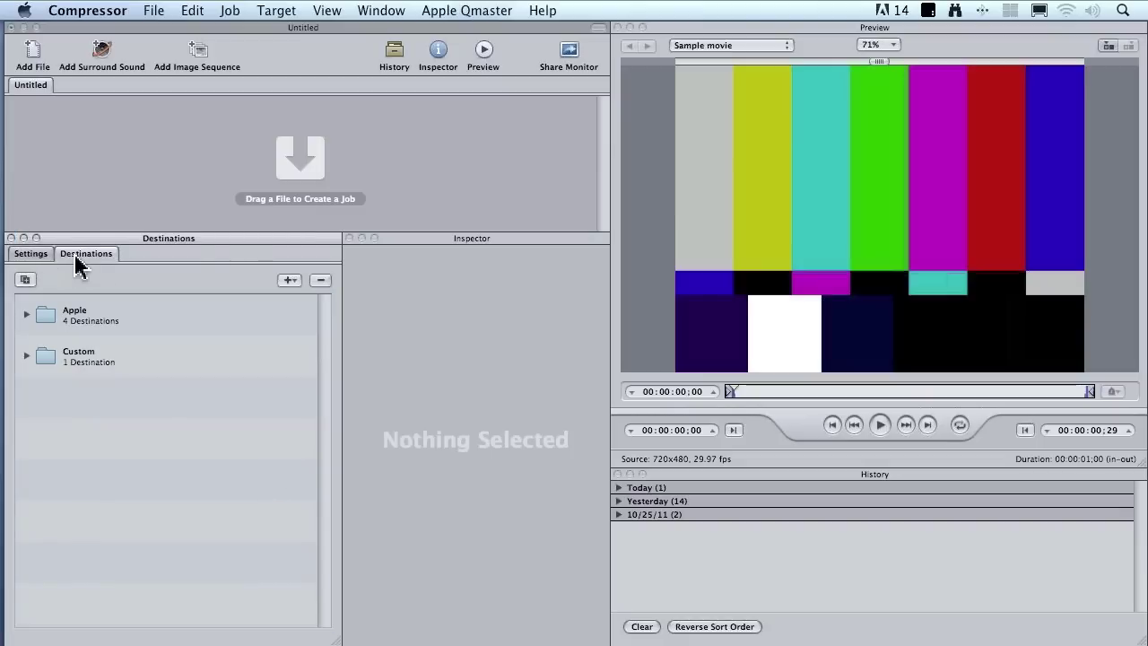
click(27, 315)
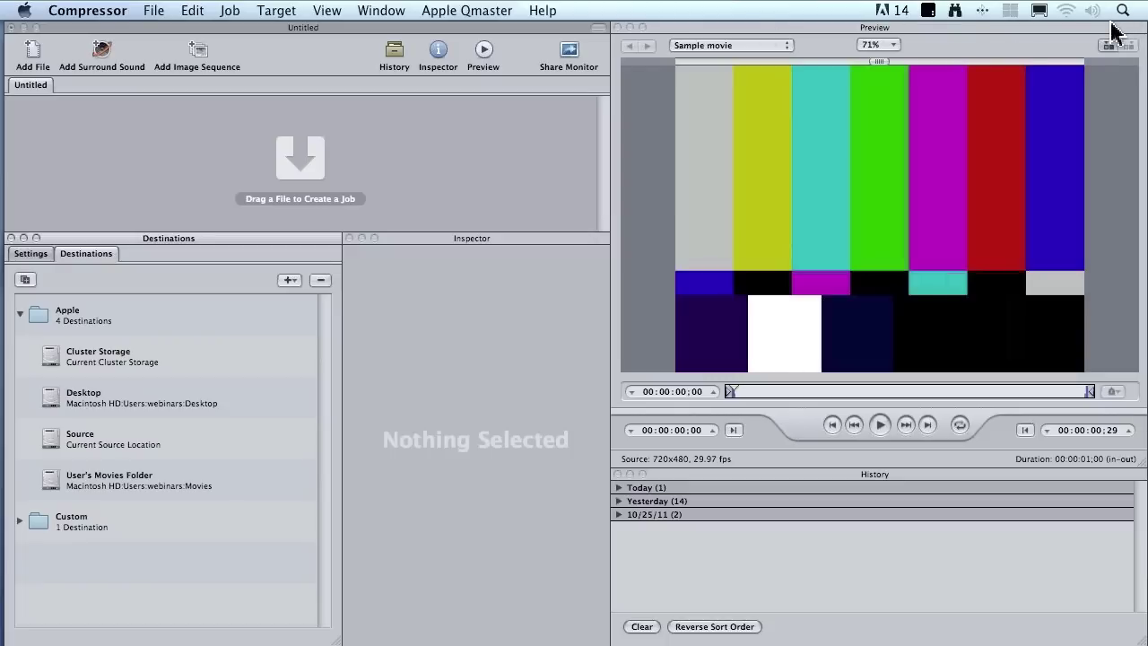
On 3rd Drive, create a new folder named 'Compressed Files', then close the window.
drag(1059, 27, 895, 29)
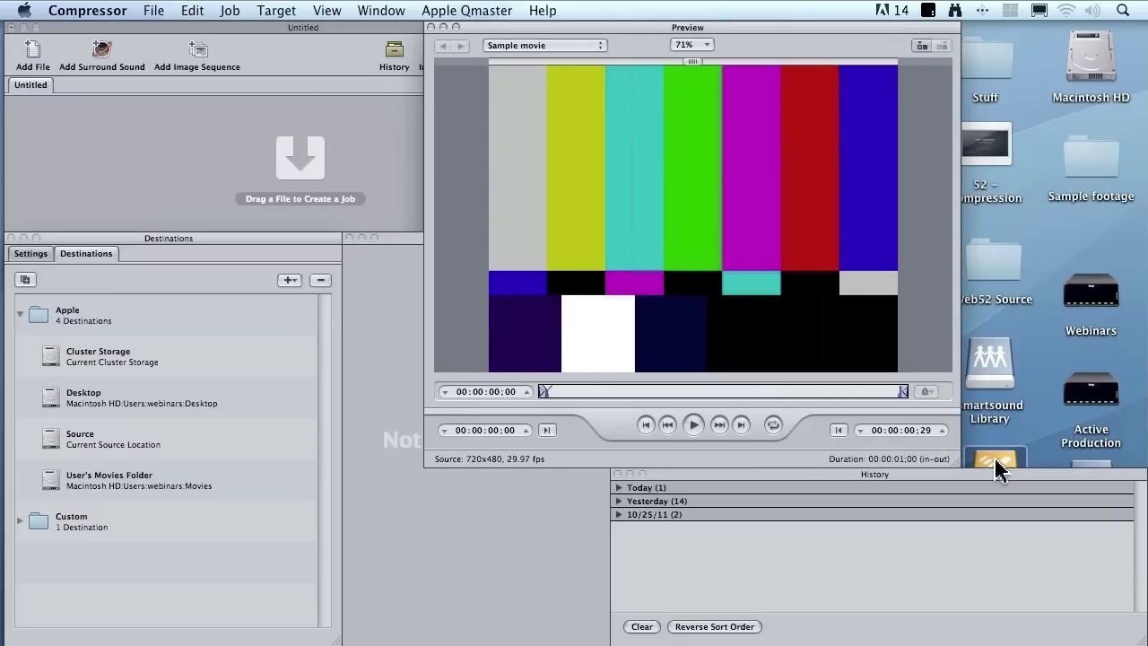
double_click(994, 455)
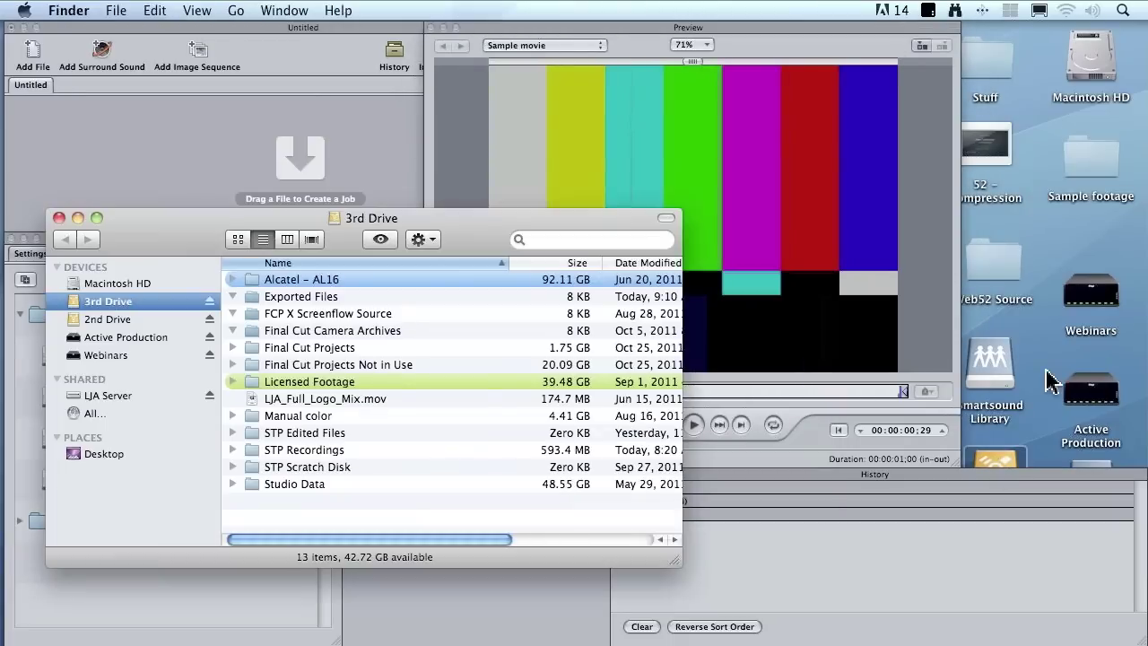
drag(497, 238, 825, 151)
key(super+shift+n)
text(Compressed)
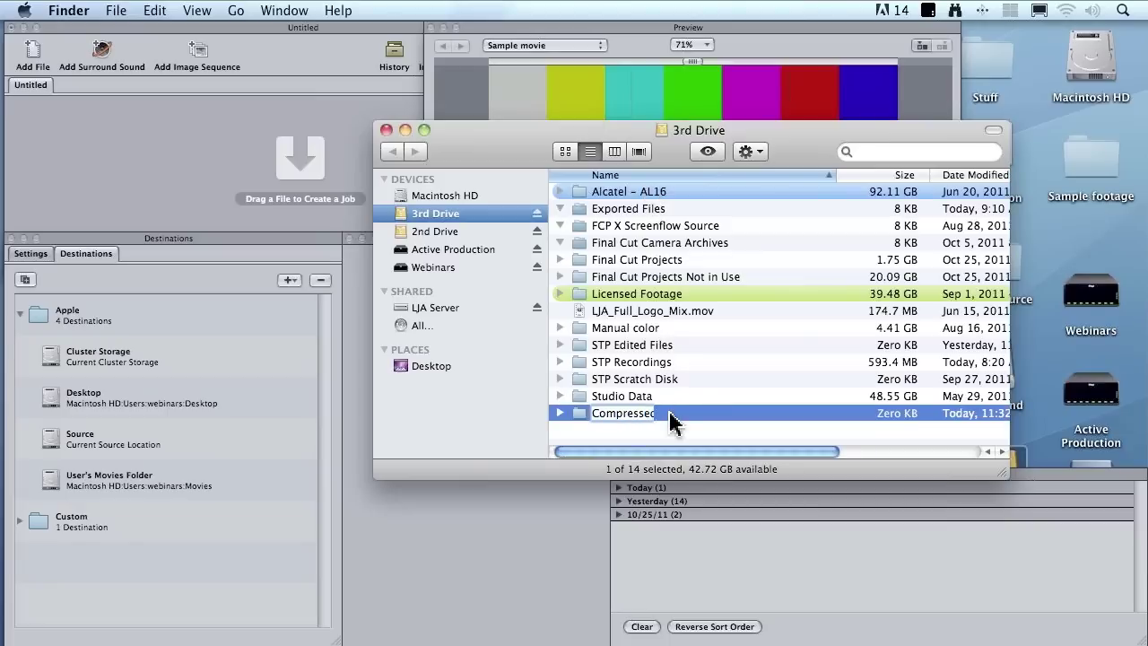
text( Files)
key(Return)
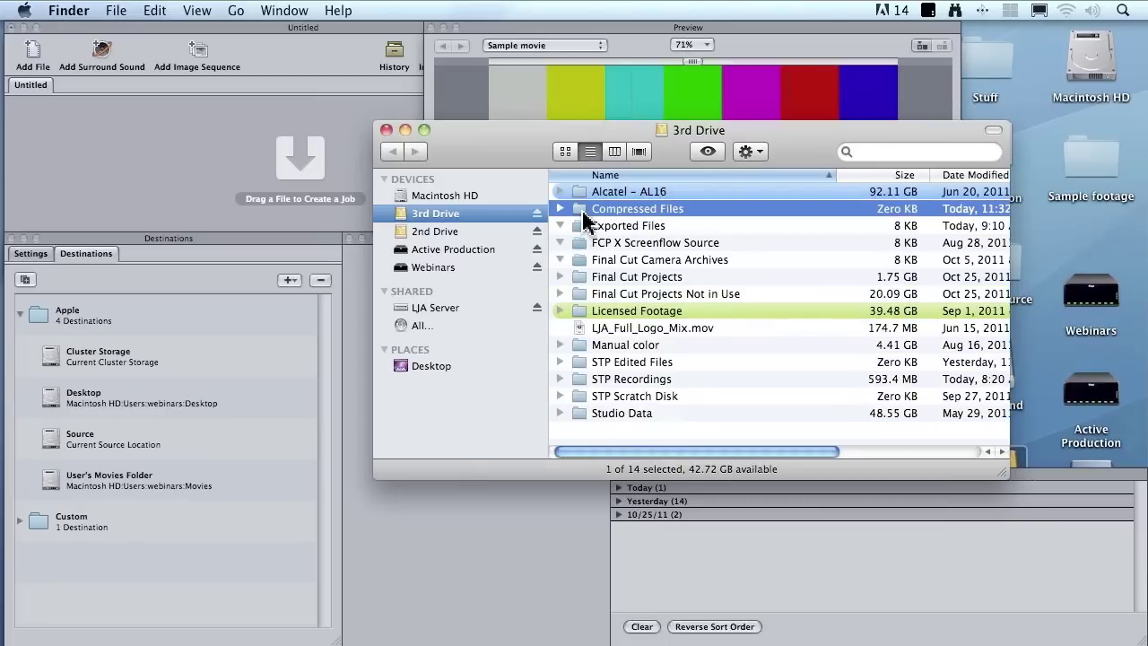
click(386, 130)
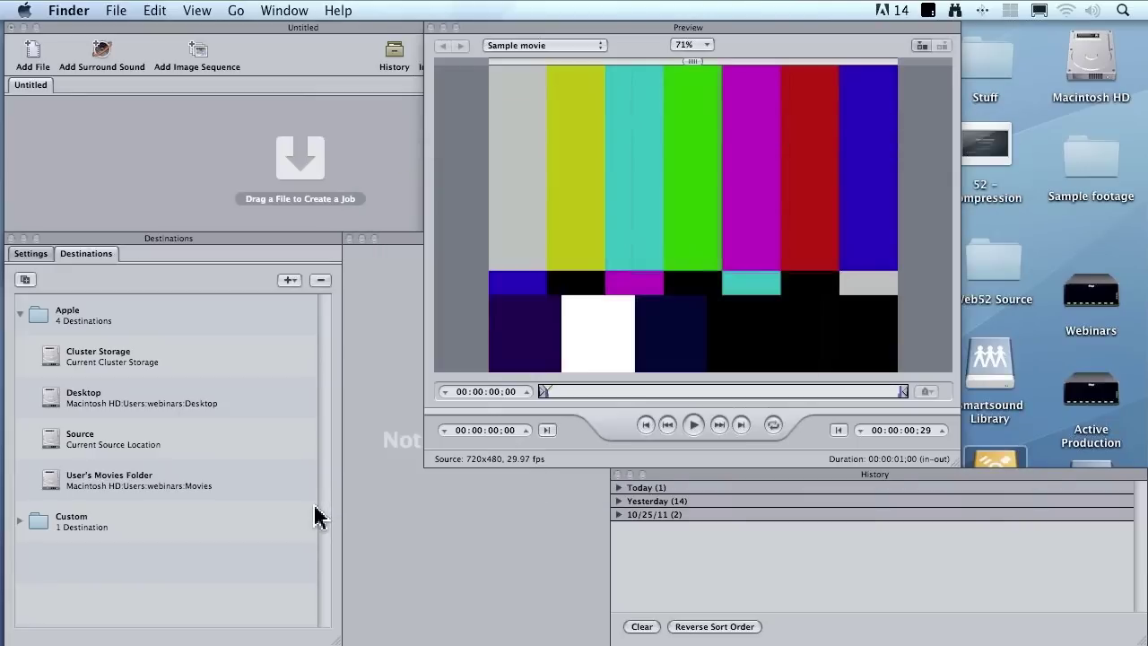
Collapse the Apple destinations group, and cancel an attempted Remote destination from the add menu.
click(318, 516)
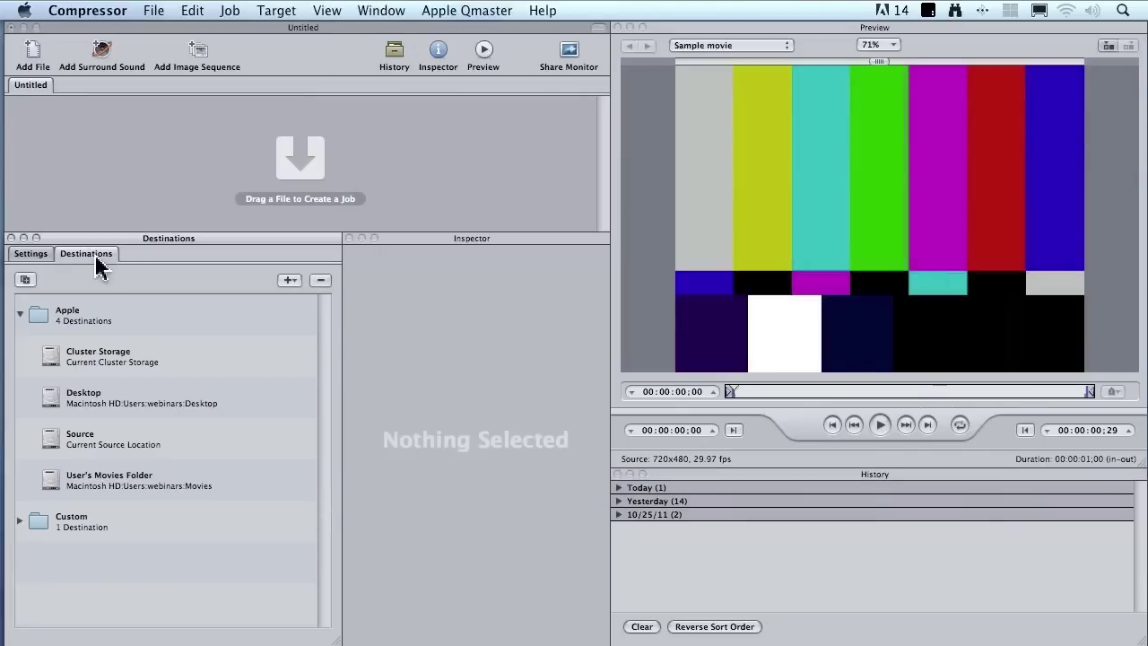
click(20, 316)
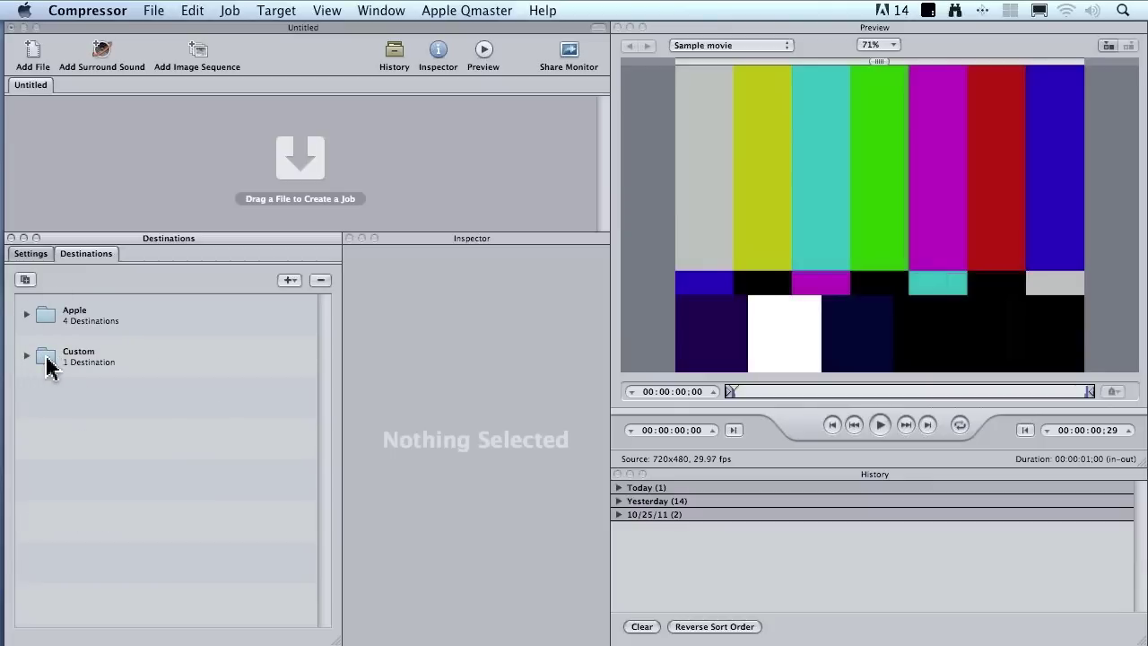
click(292, 282)
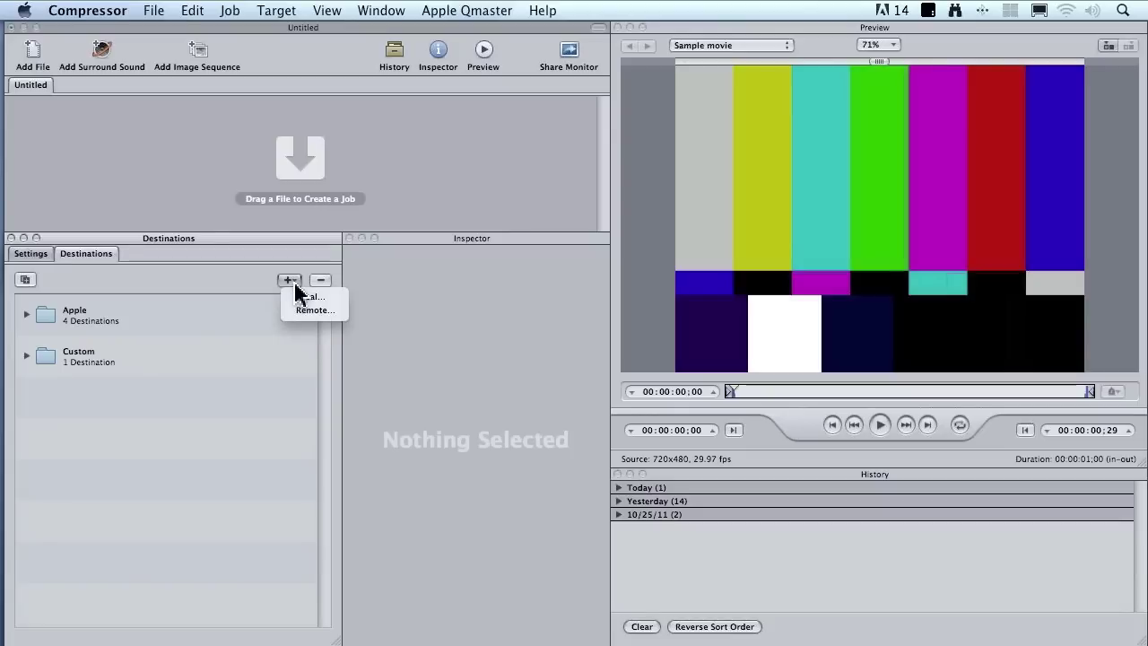
click(340, 316)
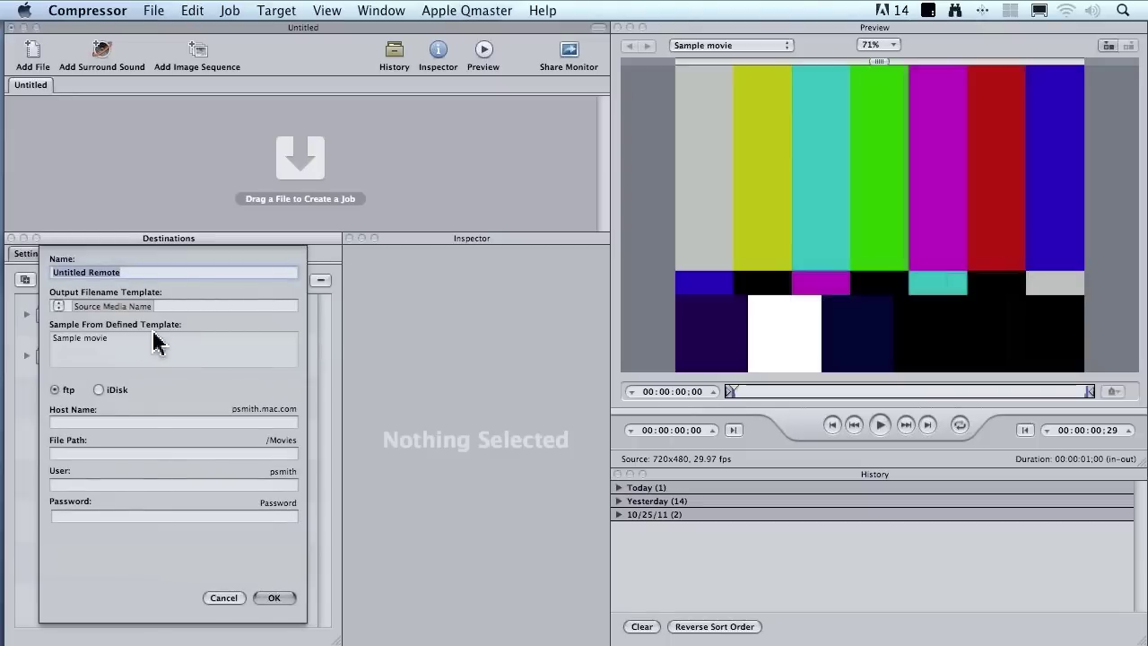
click(227, 598)
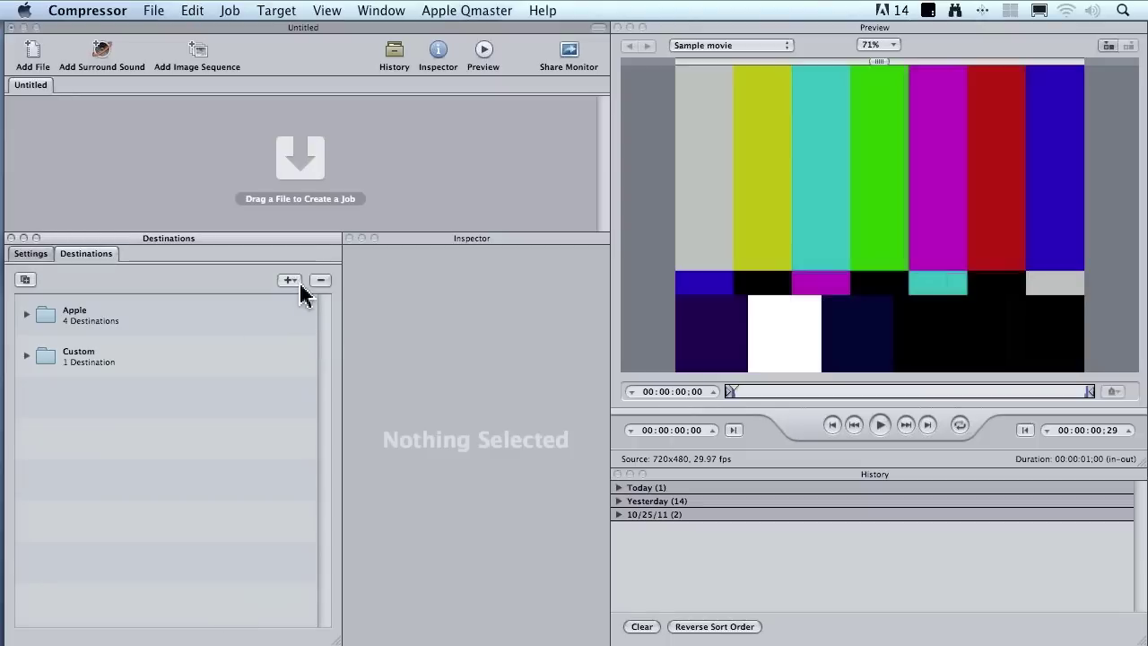
click(296, 282)
Add a Local destination pointing to the Compressed Files folder on 3rd Drive.
click(328, 300)
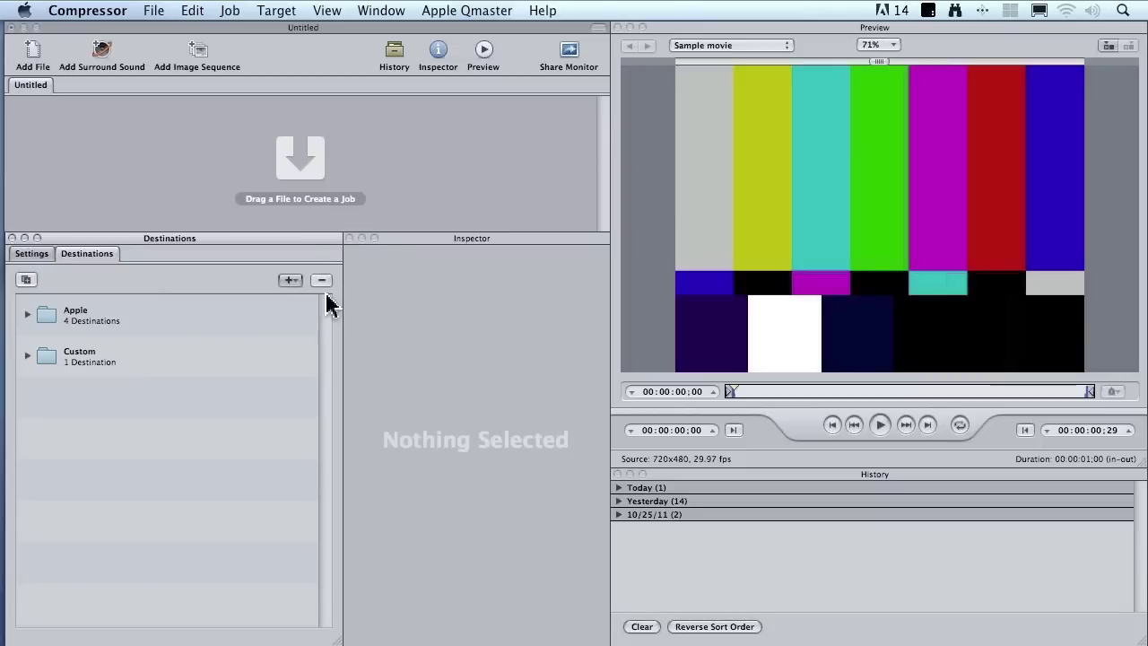
click(95, 339)
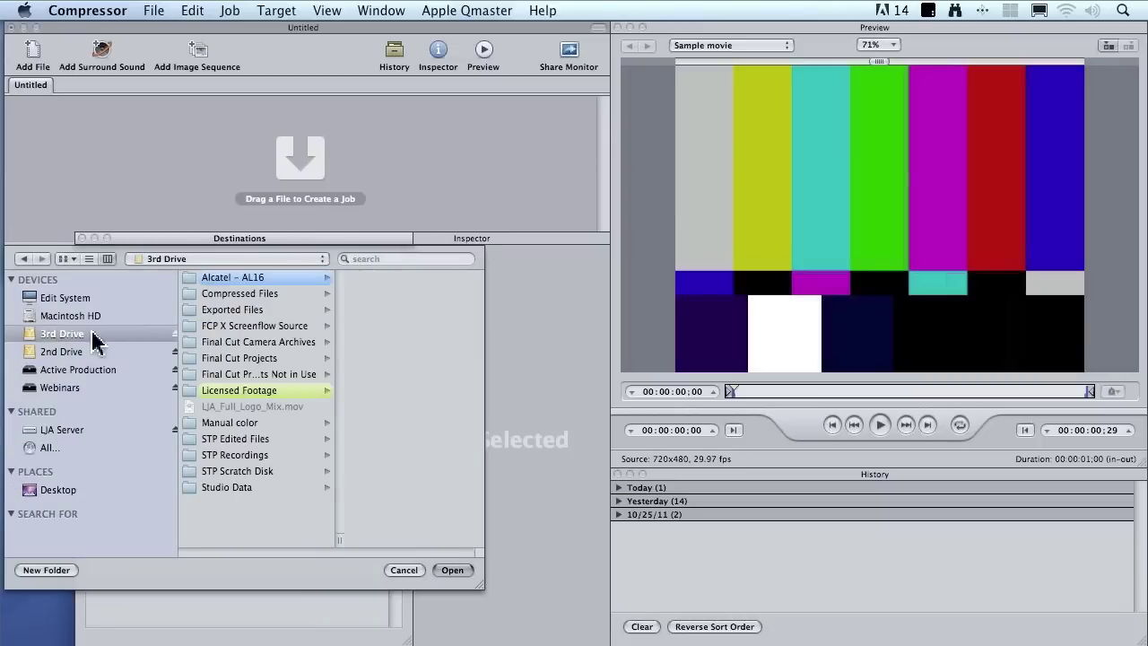
click(264, 296)
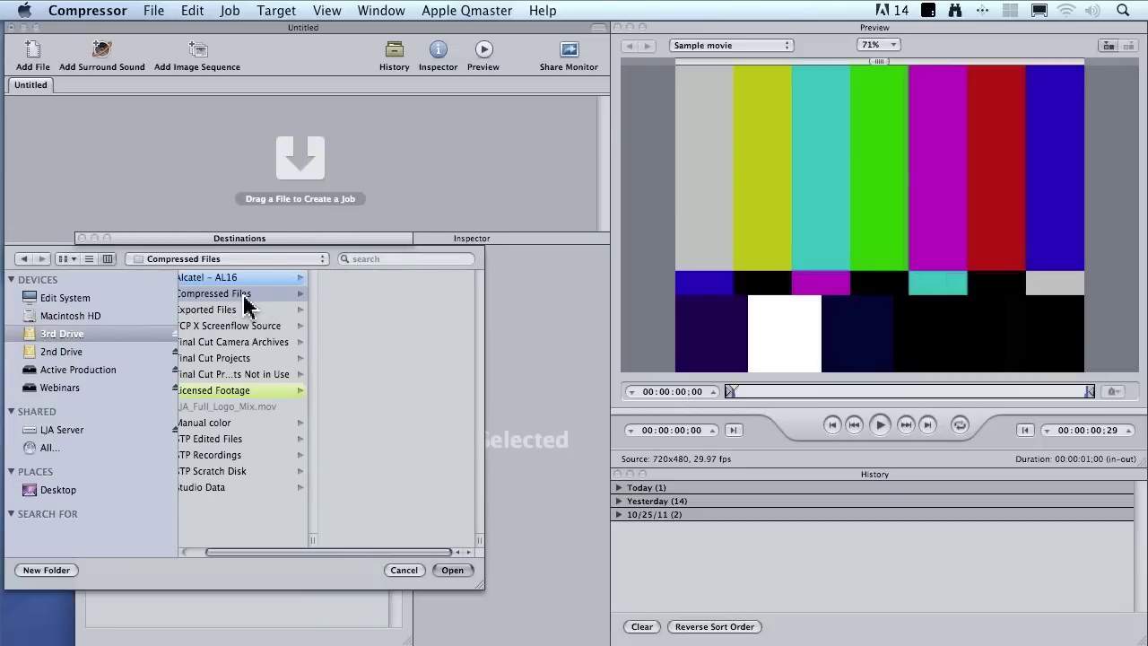
click(452, 570)
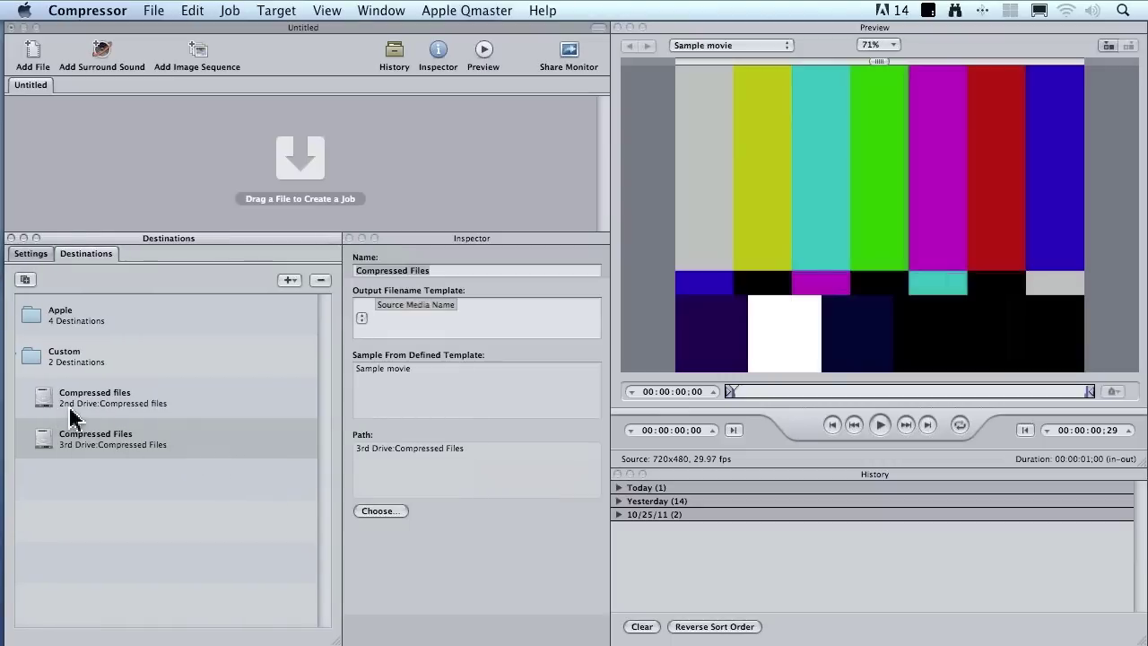
click(89, 452)
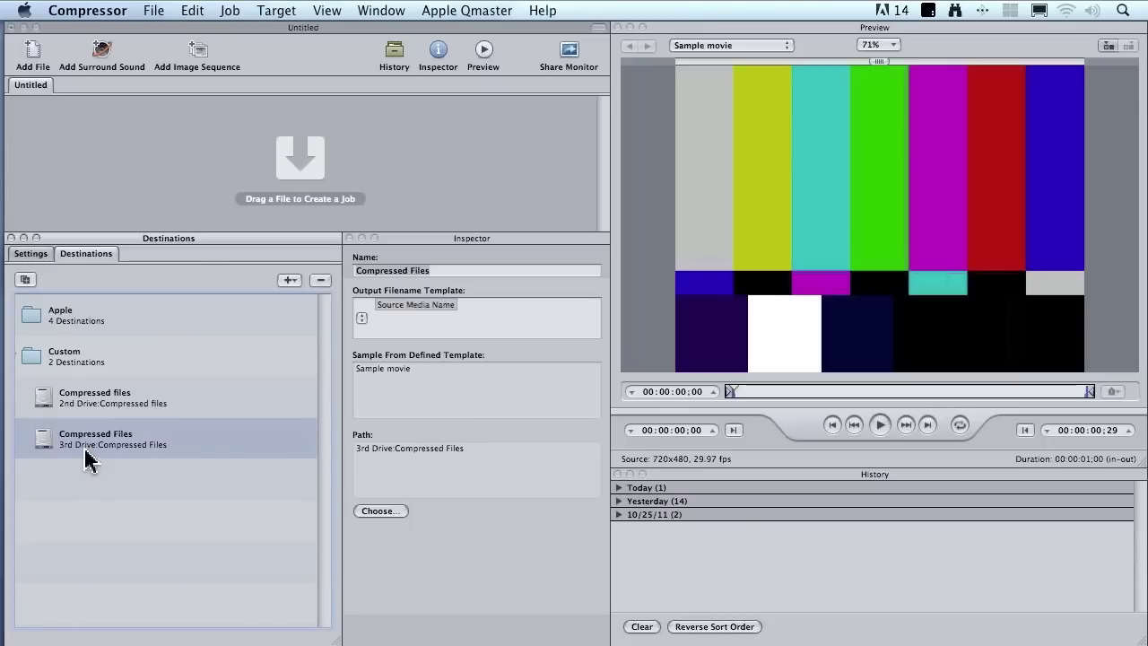
click(87, 11)
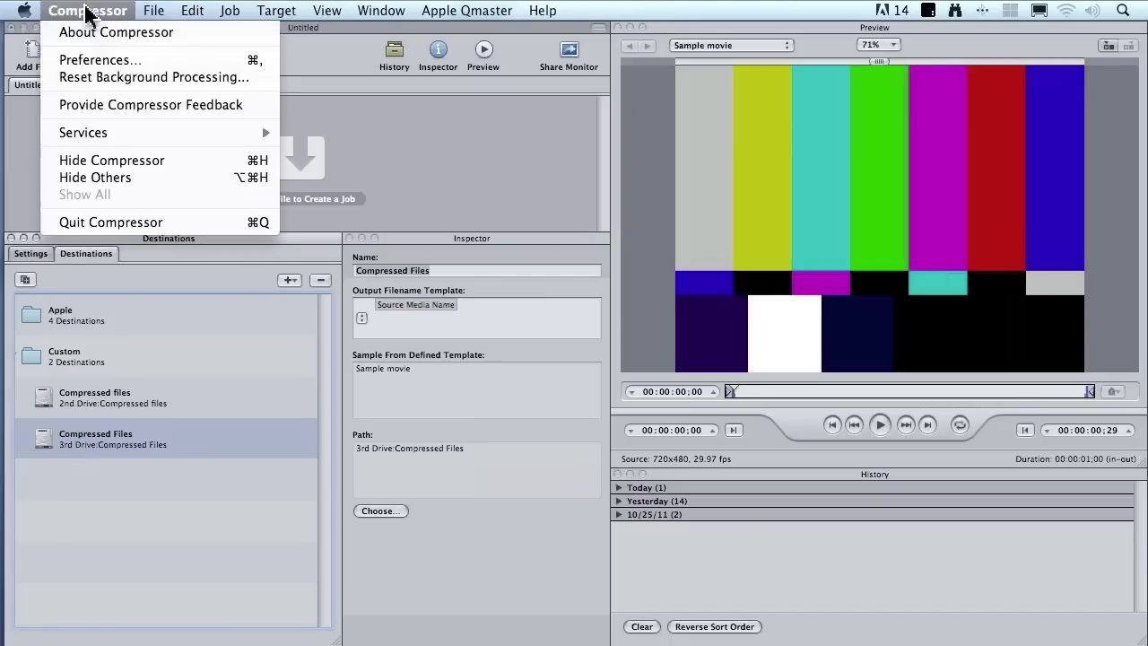
click(103, 58)
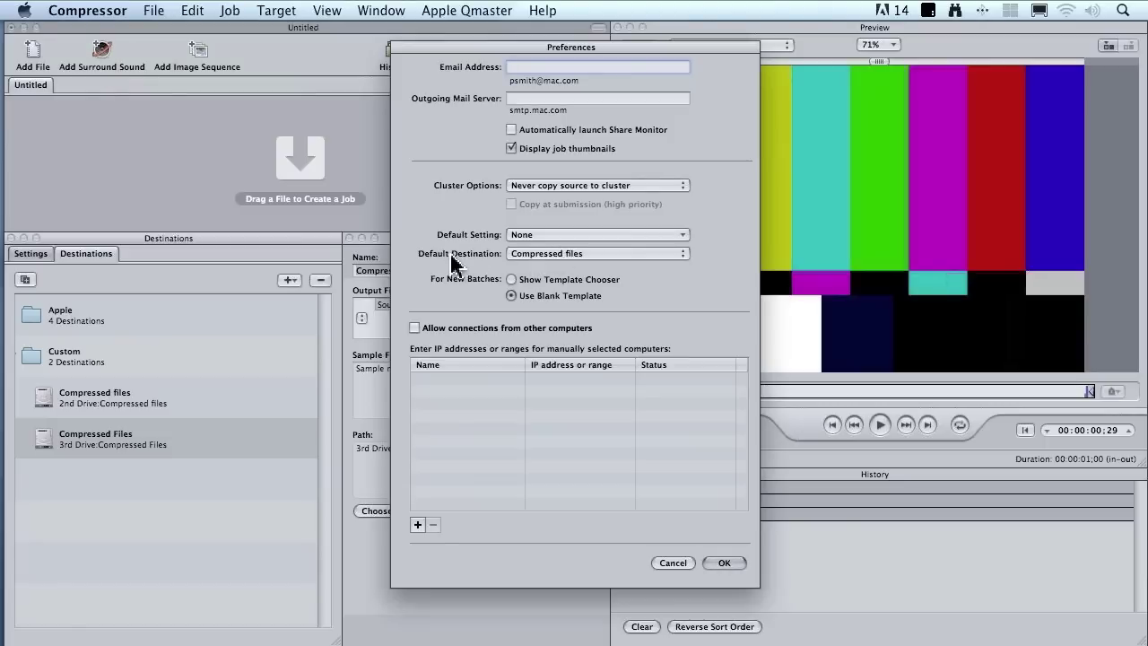
click(674, 565)
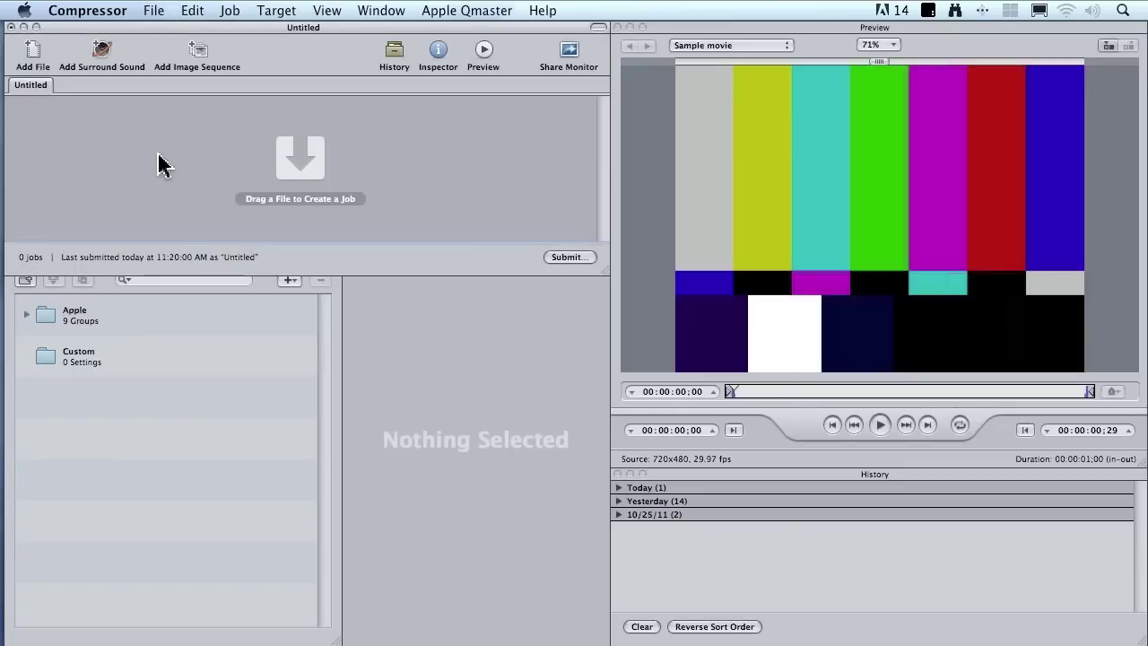